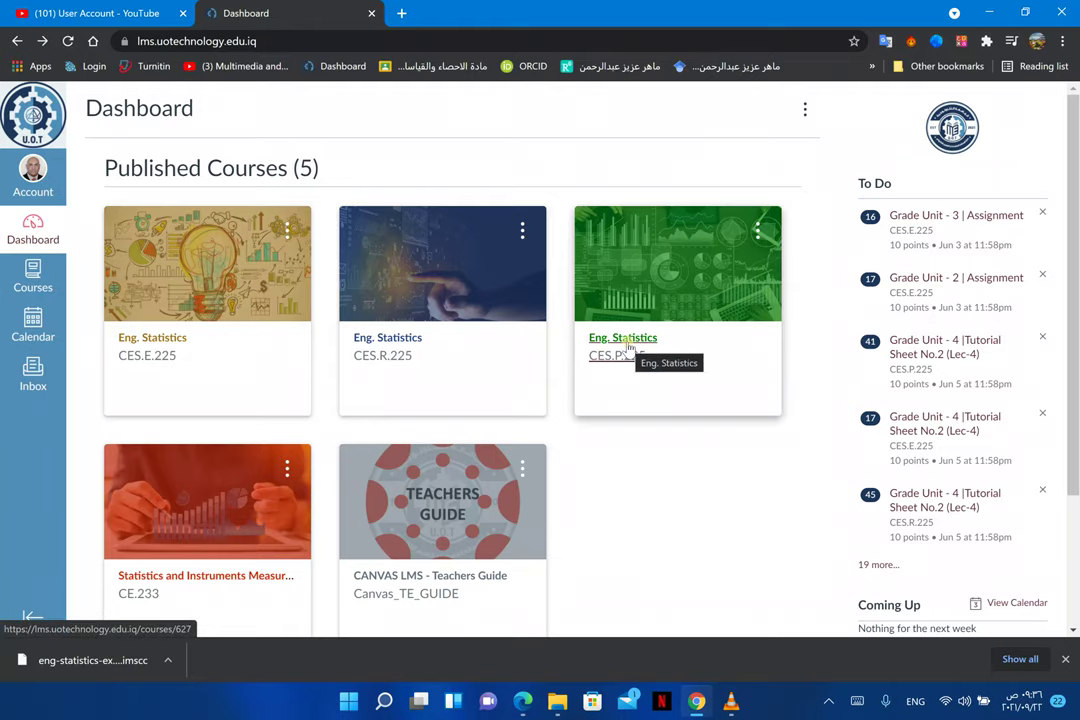
- Open the content export page in the settings of the Eng. Statistics course CES.P.225
left_click(626, 340)
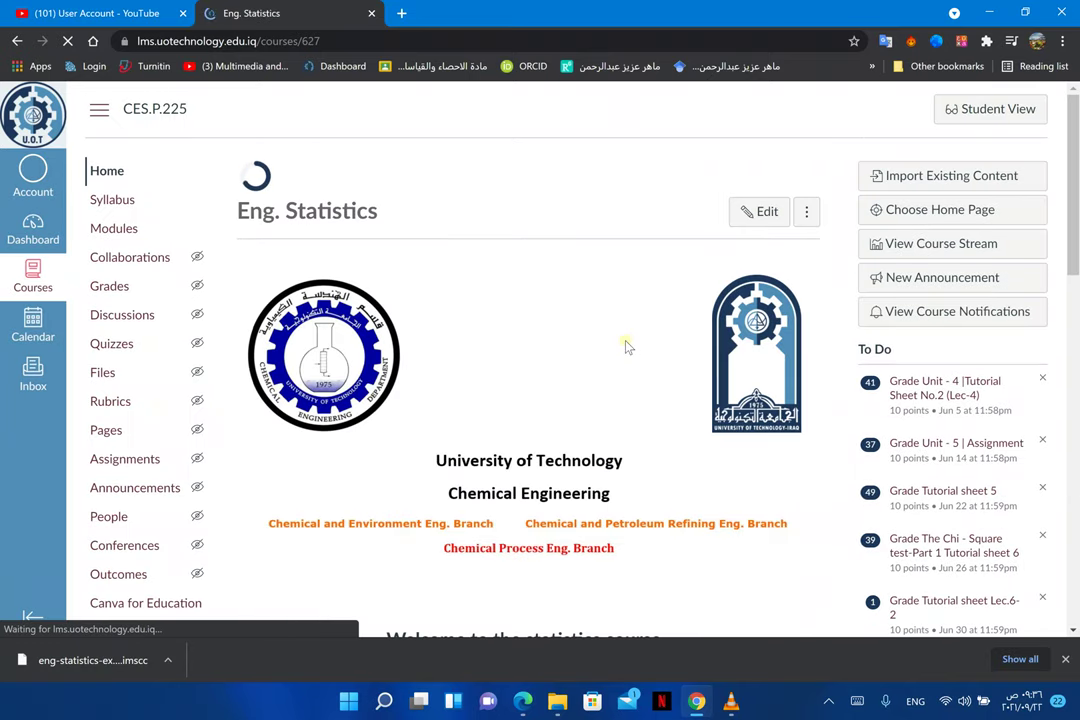
scroll(624, 345, "down", 1)
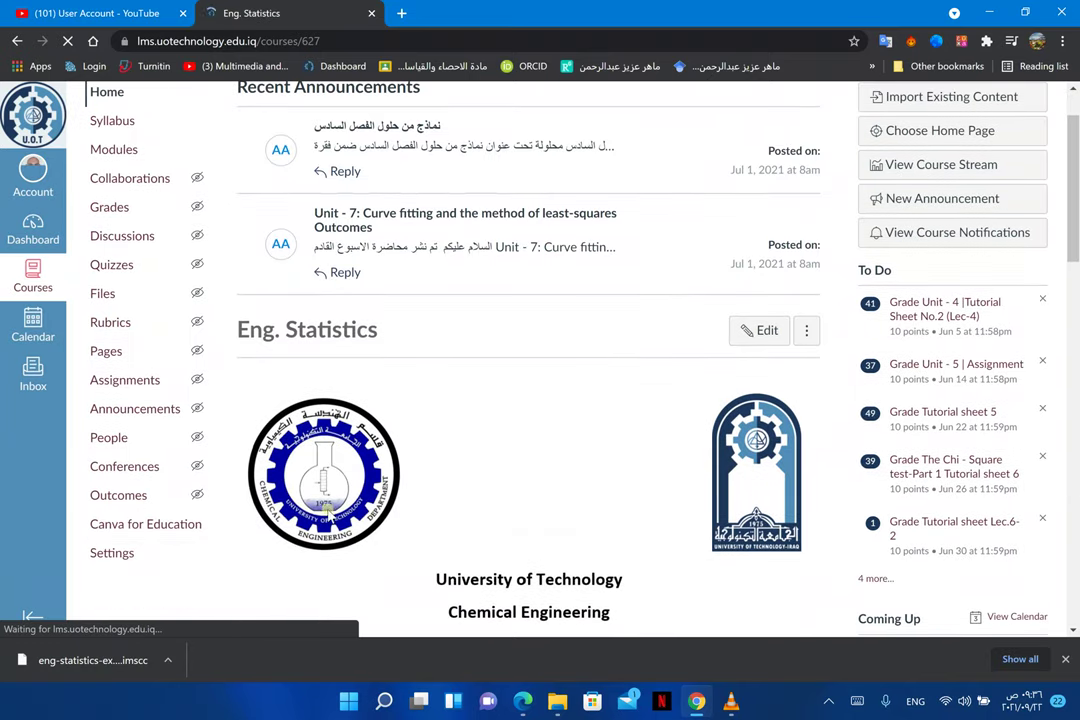
left_click(113, 555)
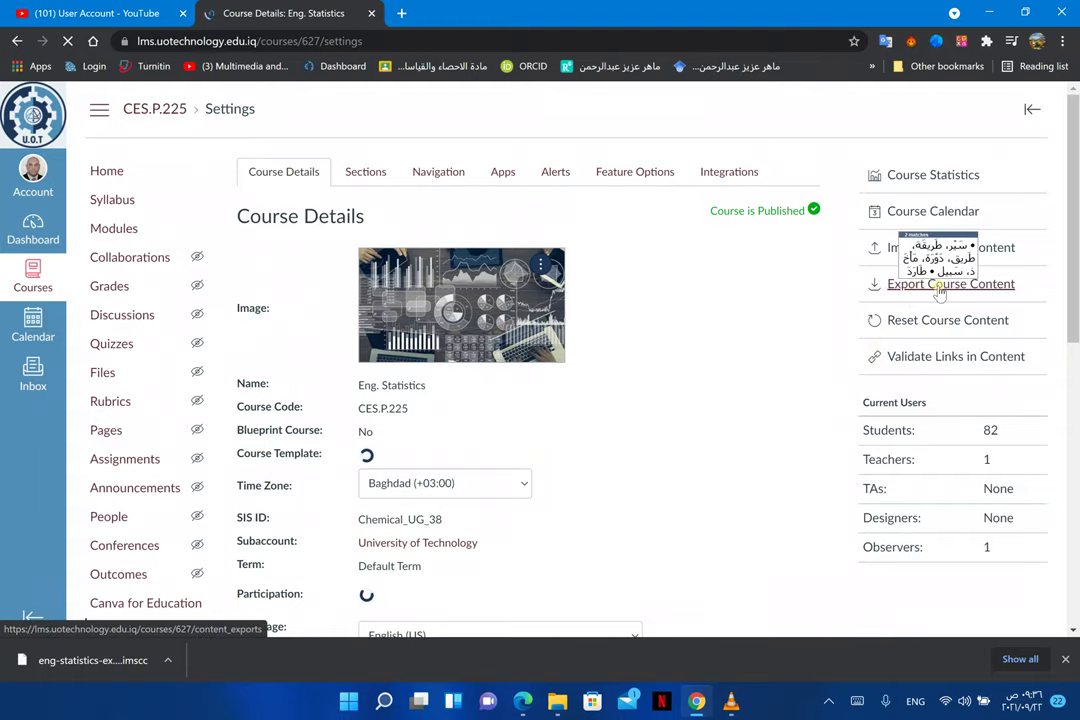
left_click(940, 287)
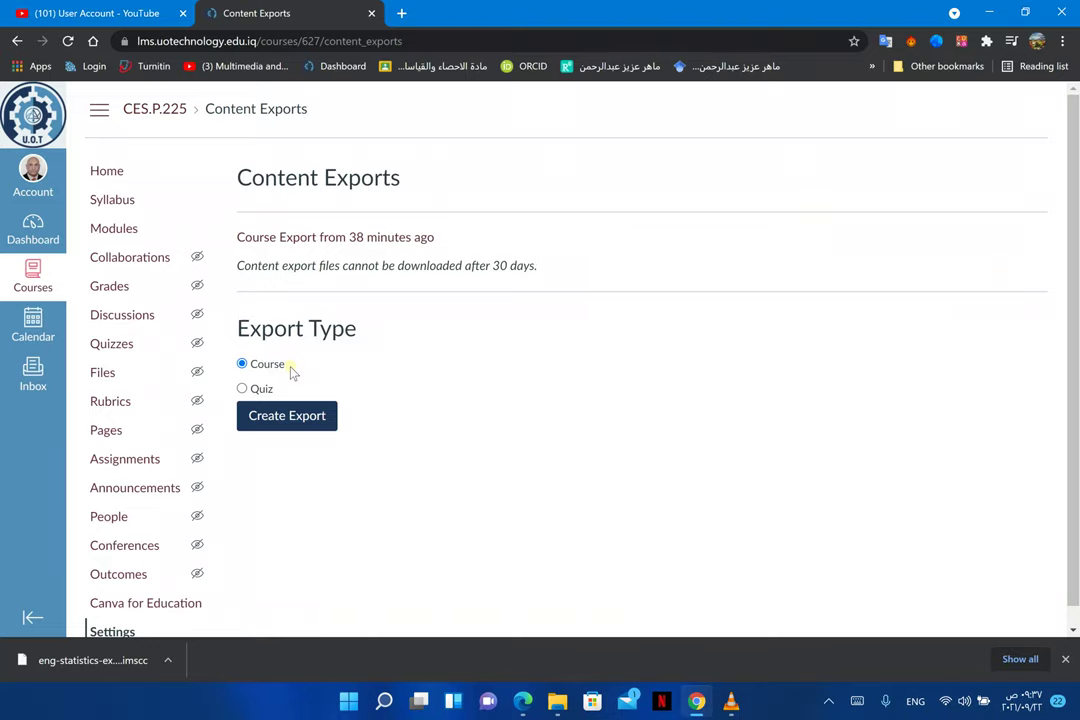
left_click(242, 389)
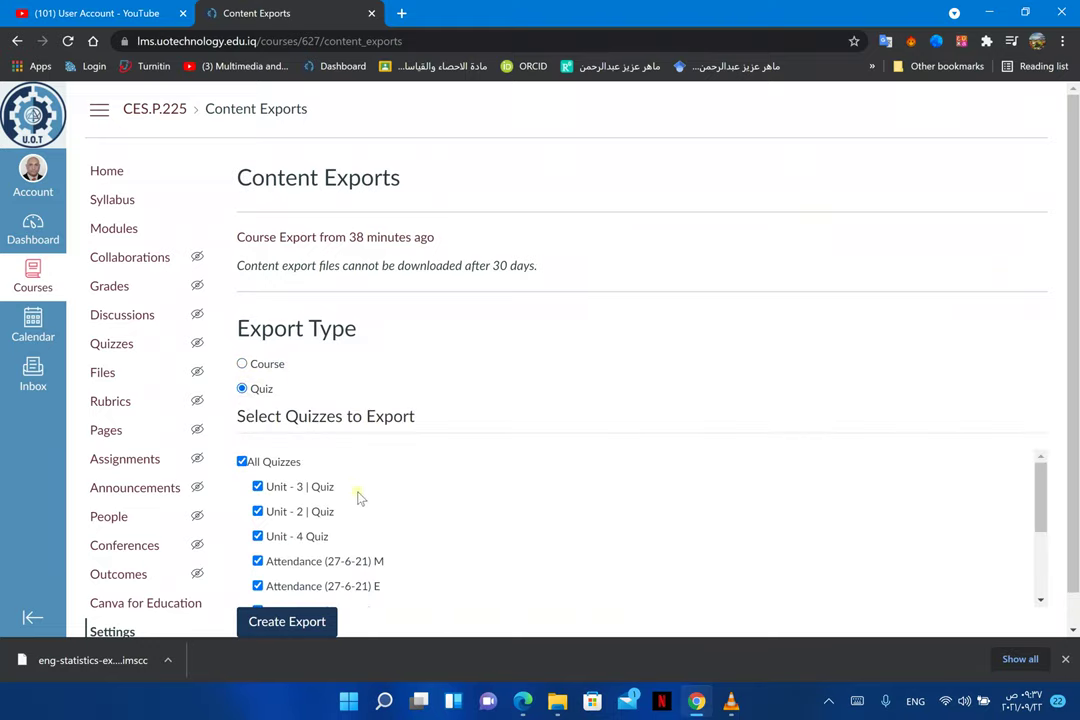
scroll(272, 511, "down", 3)
scroll(280, 527, "up", 5)
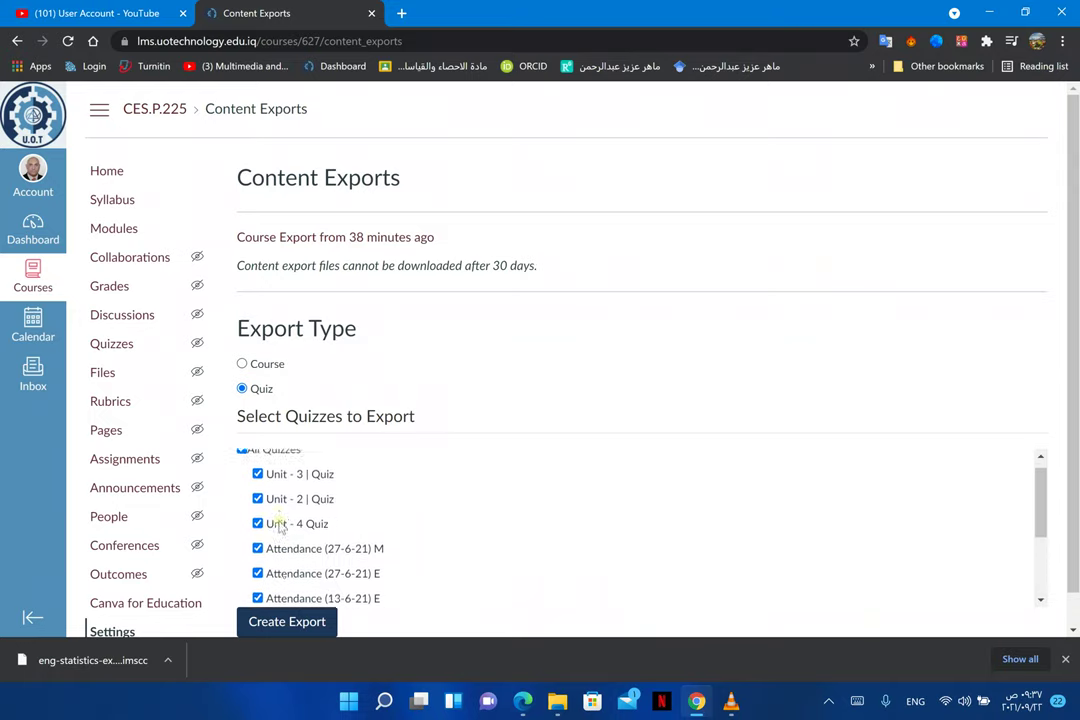
- Create an export of type Course and download the new export file
left_click(242, 365)
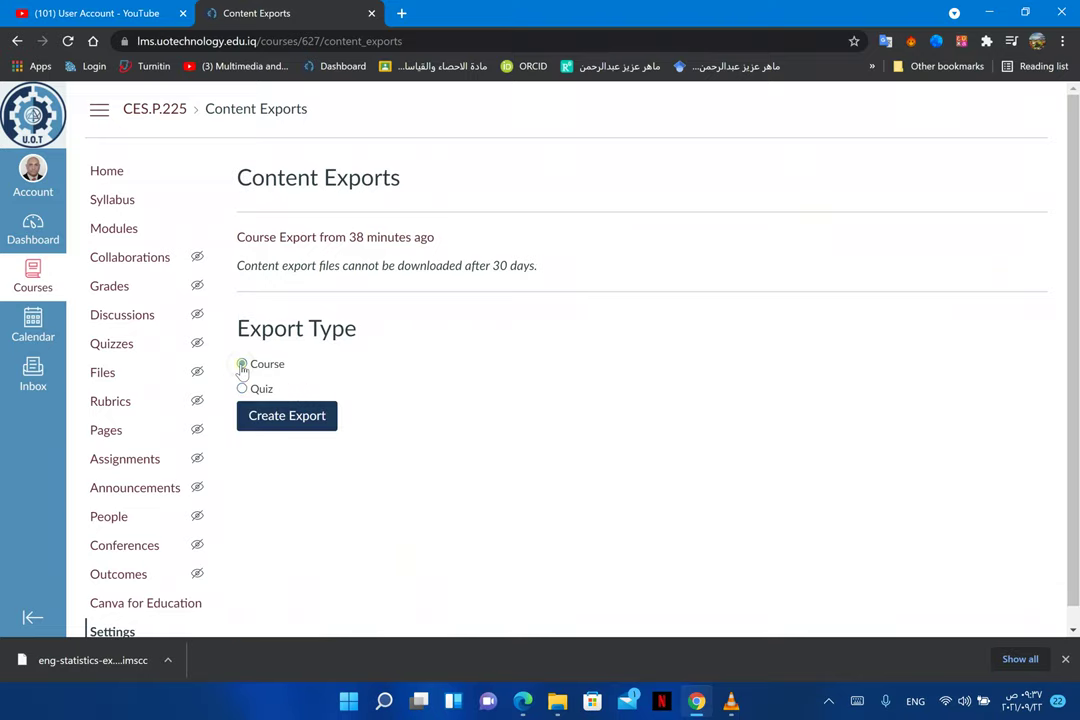
left_click(285, 420)
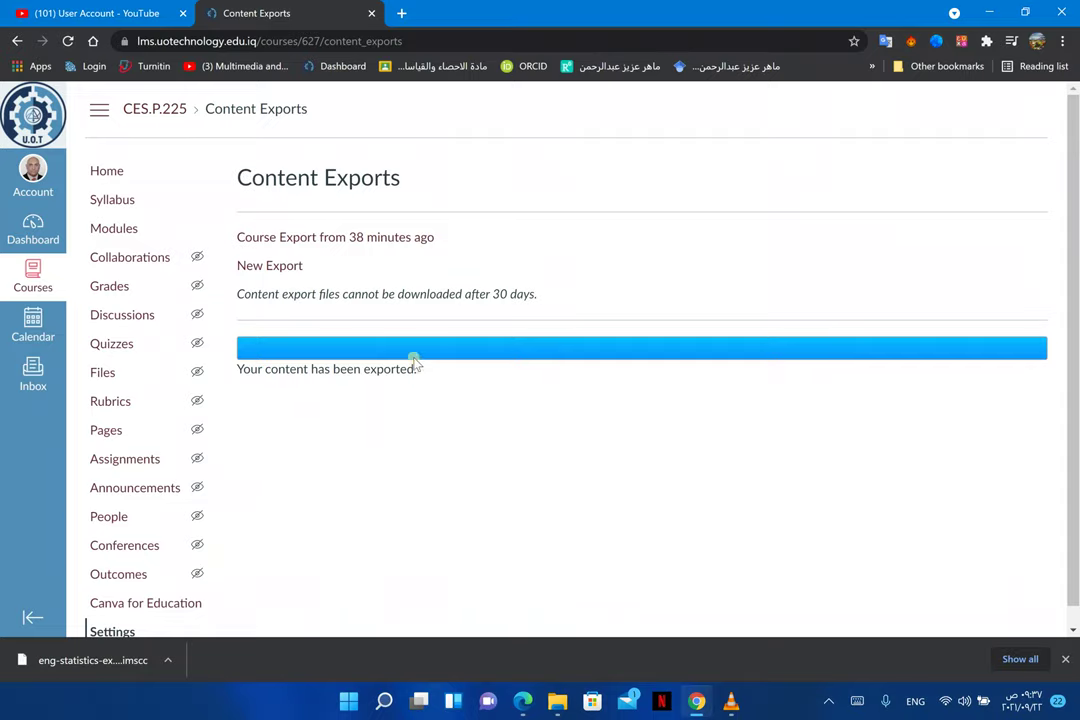
left_click(276, 270)
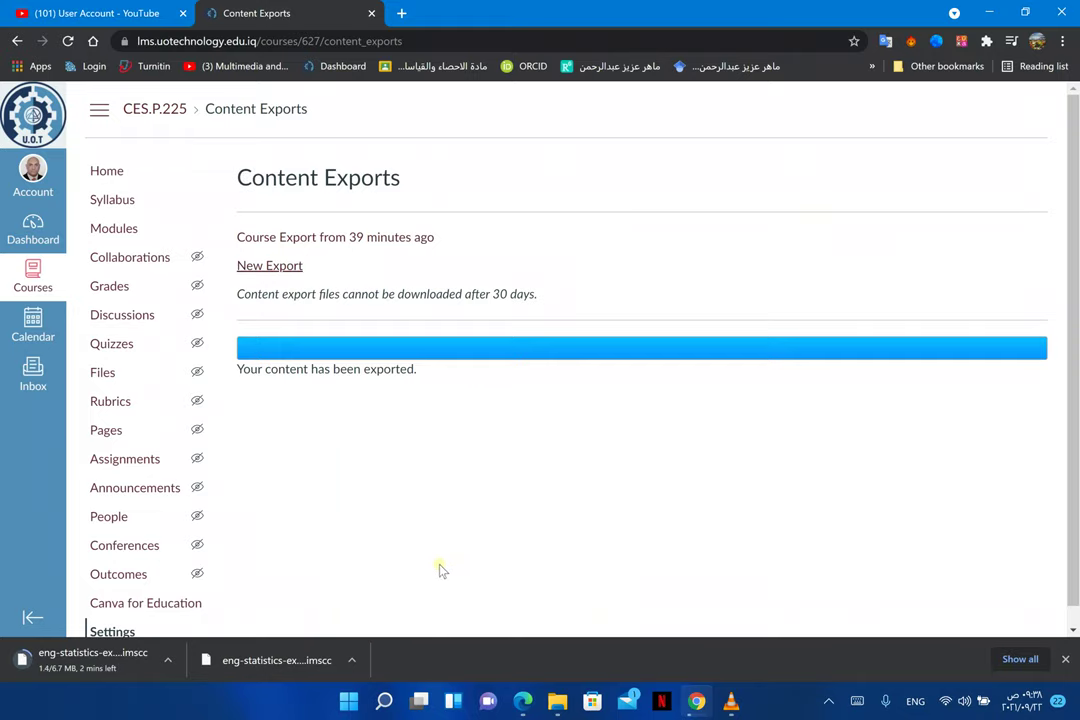
- Switch to Canvas in Microsoft Edge and create a new course named Eng. Statistic with the Private (Copyrighted) content license
left_click(522, 700)
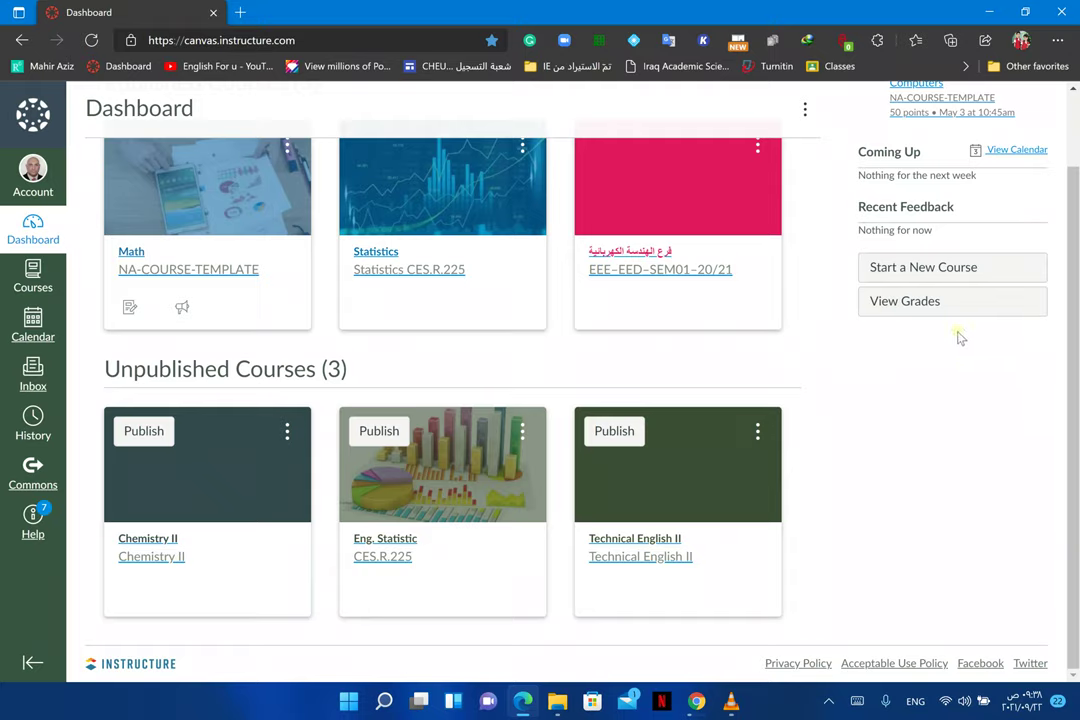
left_click(925, 274)
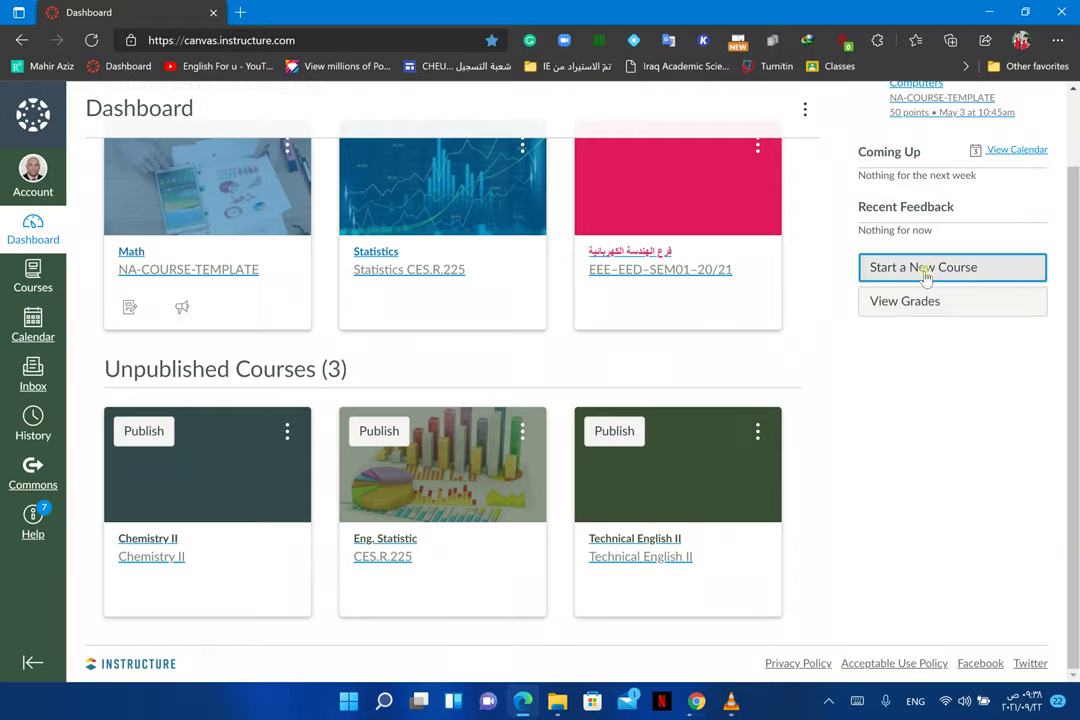
left_click(575, 338)
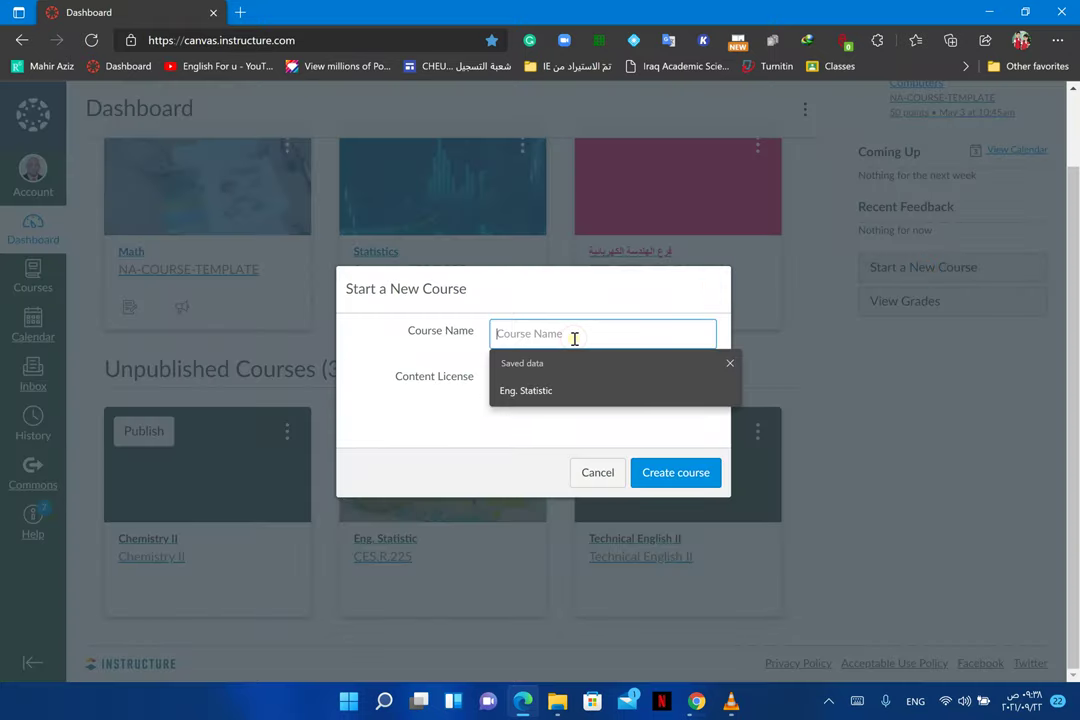
left_click(516, 393)
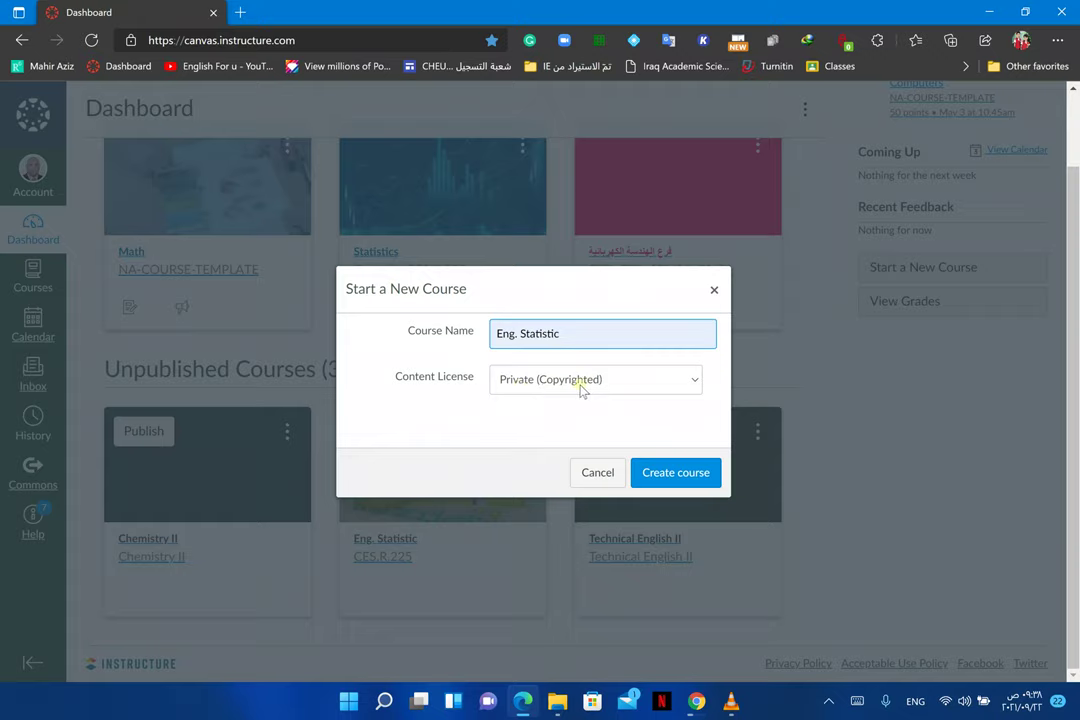
left_click(697, 386)
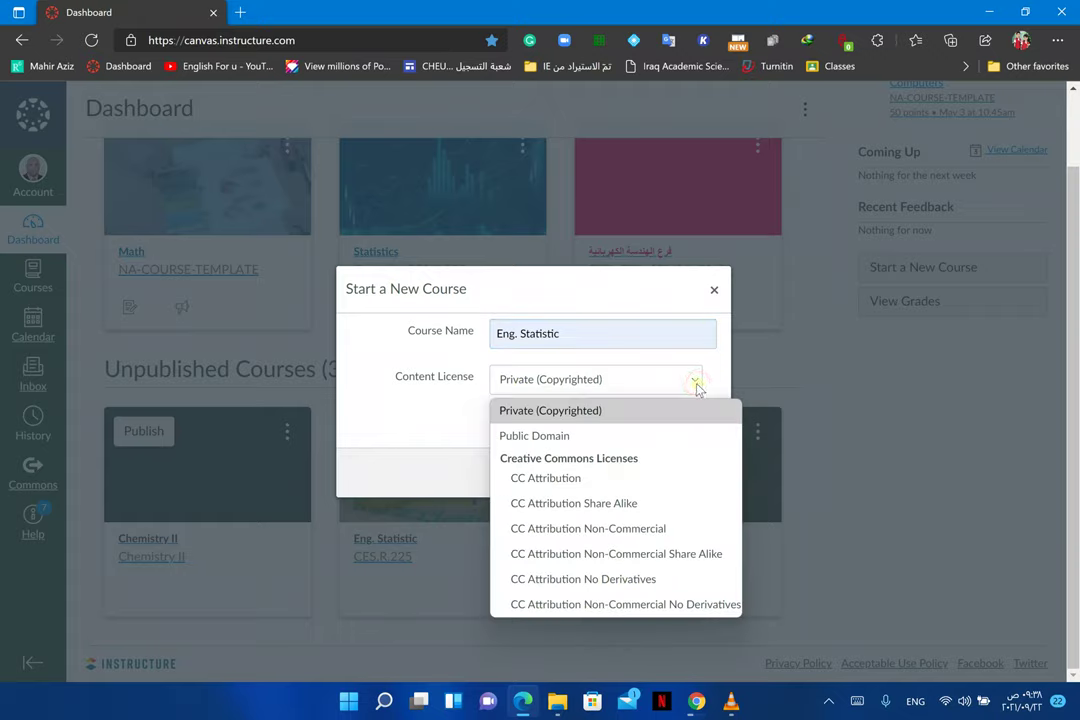
left_click(545, 410)
left_click(676, 473)
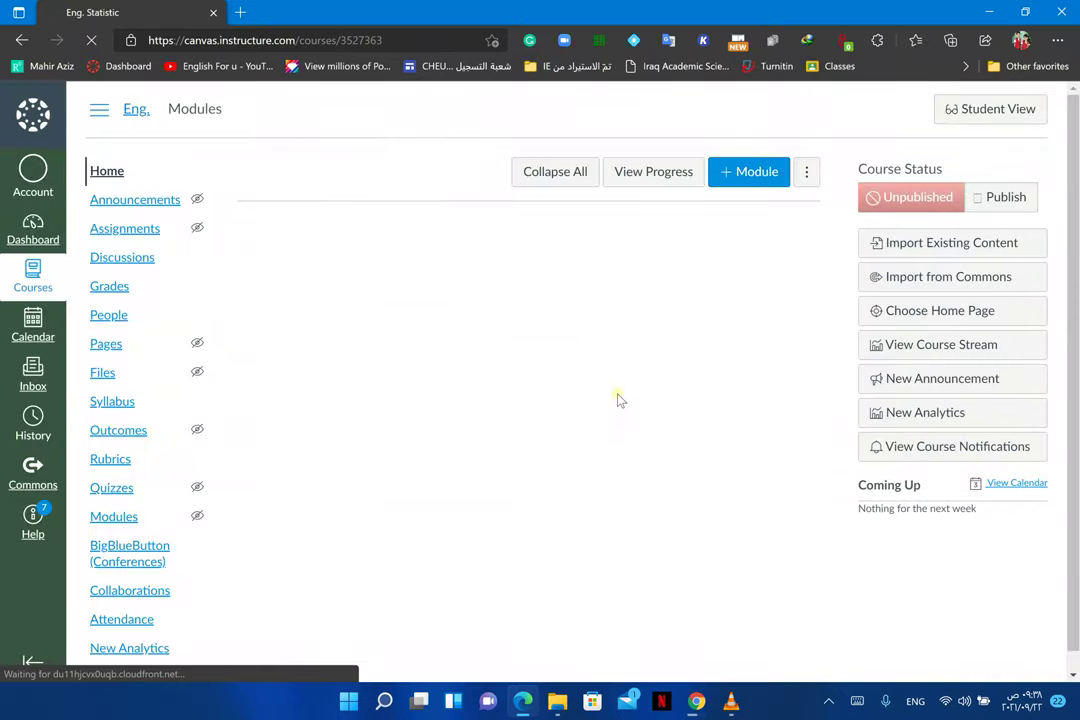
- Open the new course's content import from its settings and set the content type to Canvas Course Export Package
scroll(545, 450, "down", 1)
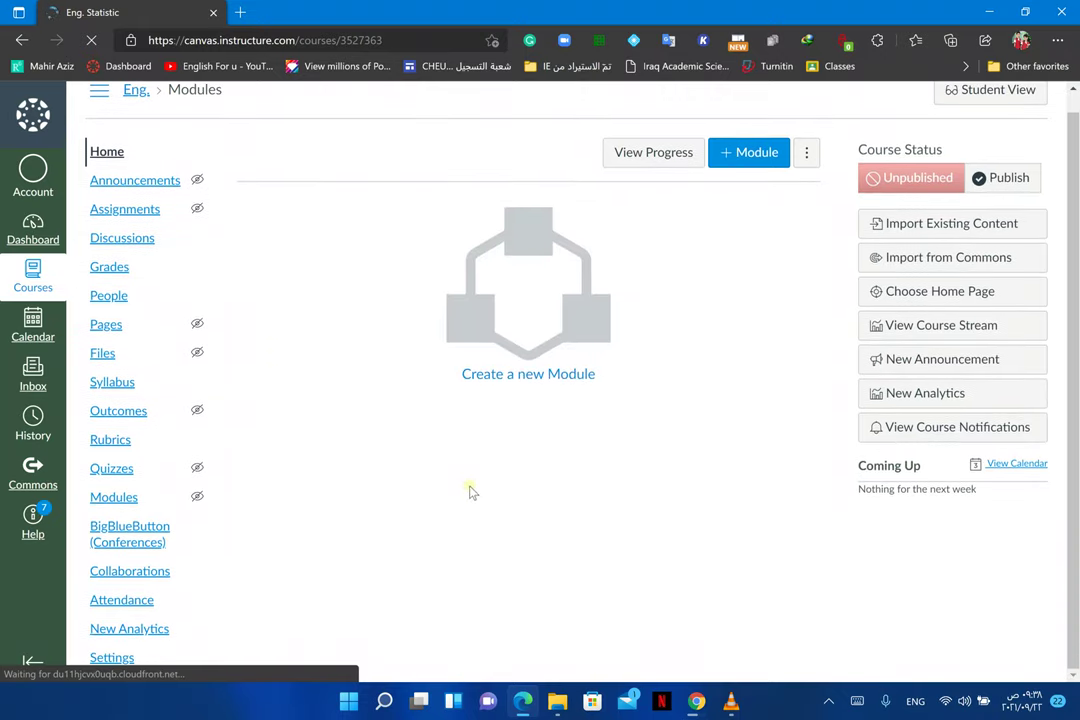
left_click(112, 660)
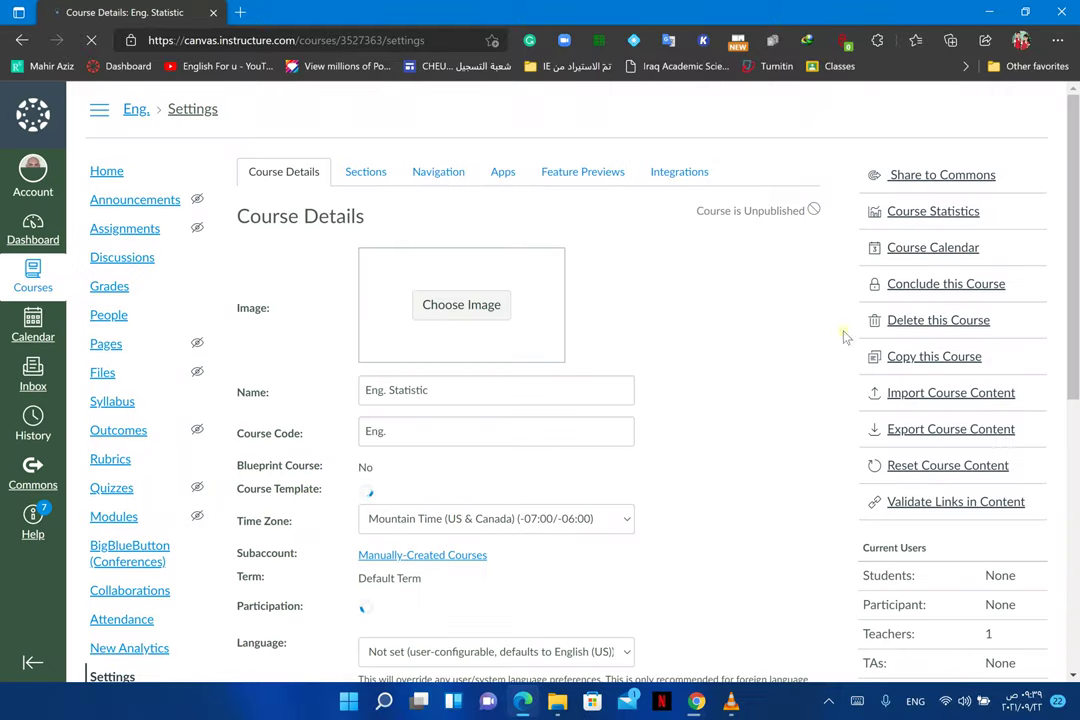
left_click(943, 393)
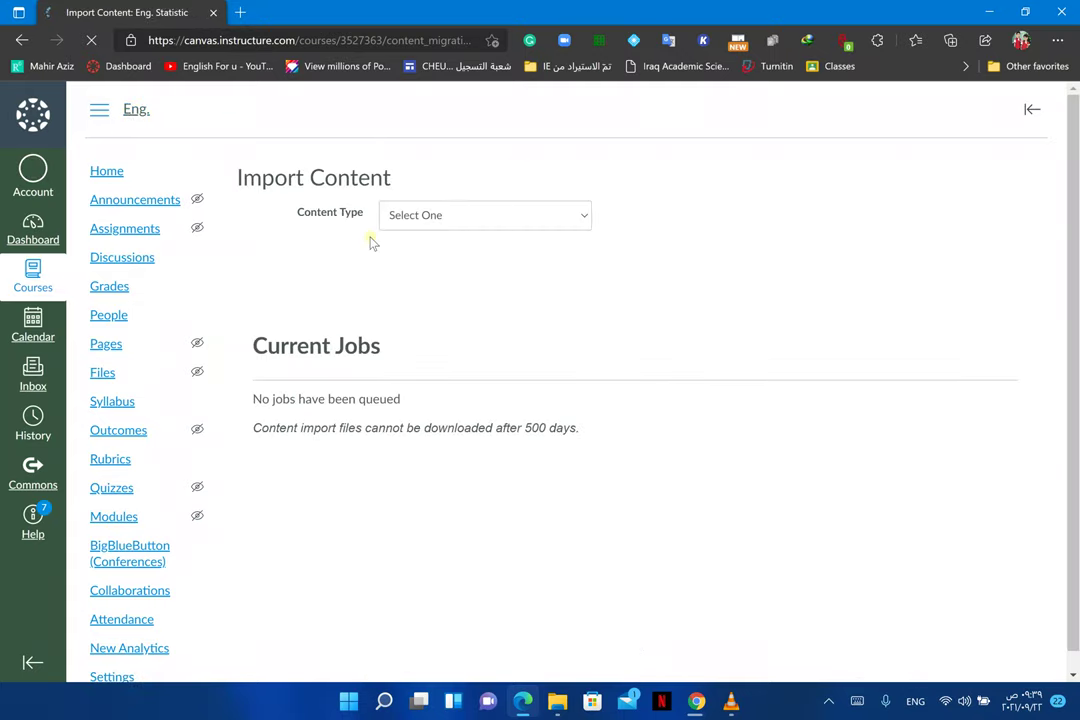
left_click(584, 219)
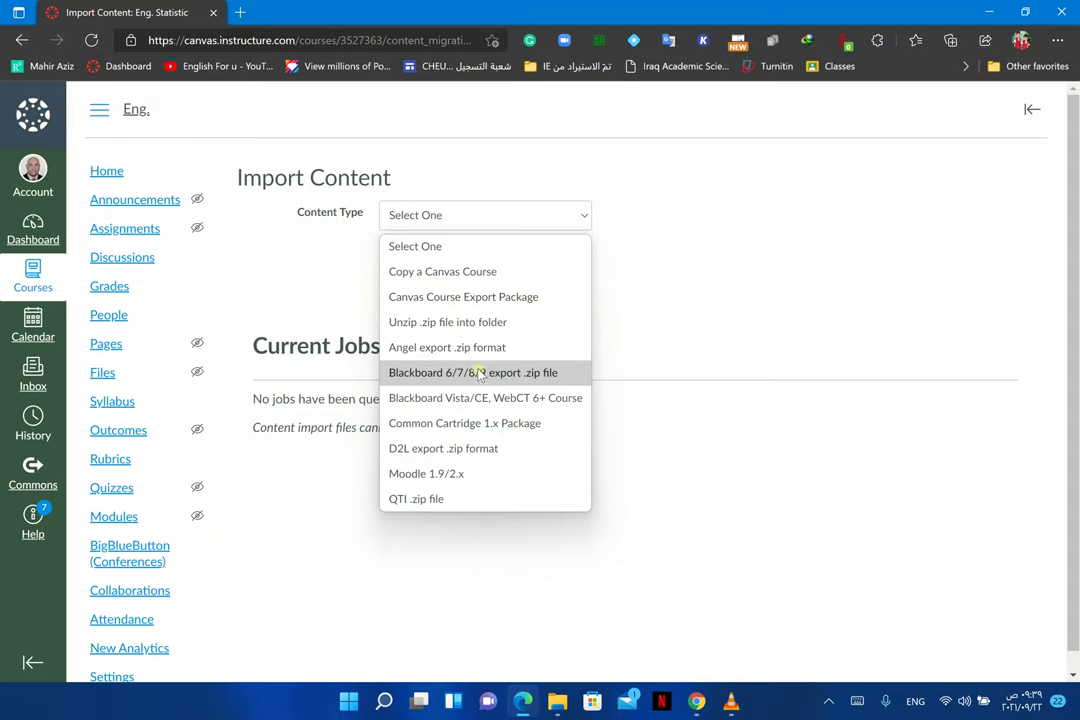
left_click(464, 297)
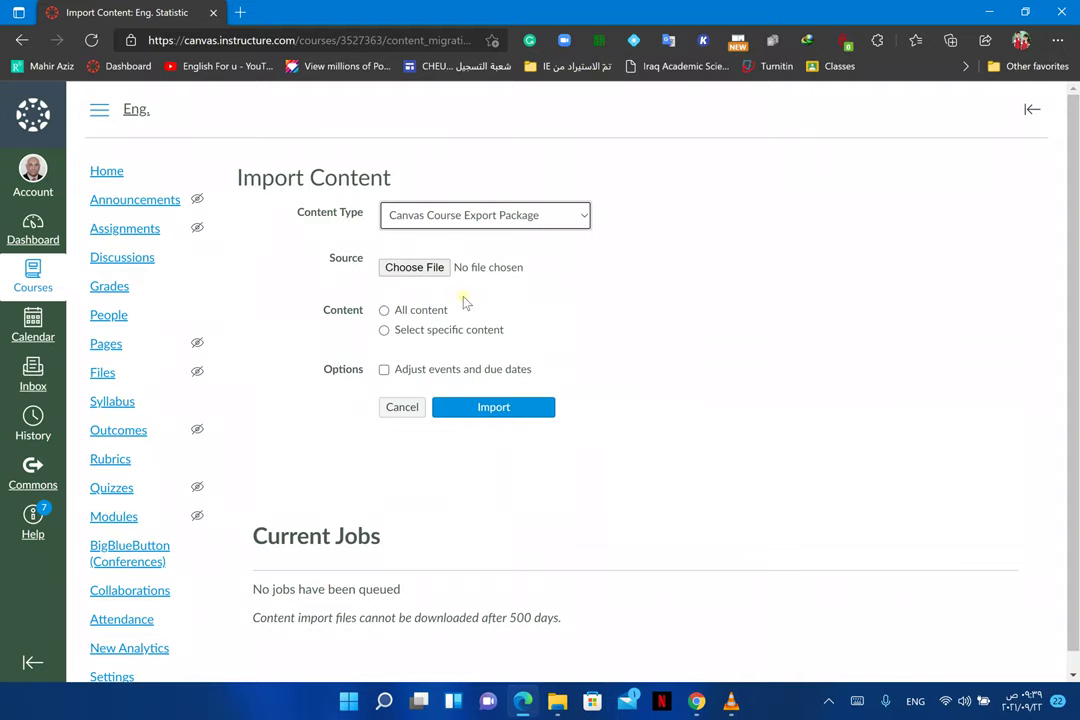
- Choose eng-statistics-export.imscc from the Downloads folder as the import source
left_click(411, 270)
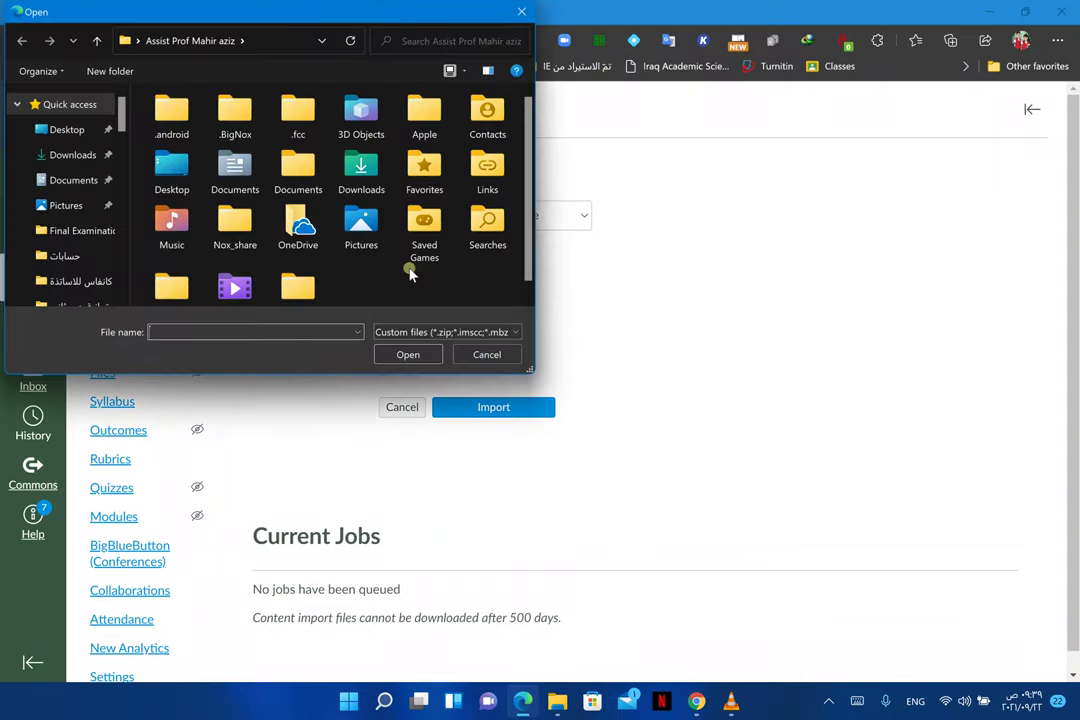
double_click(365, 172)
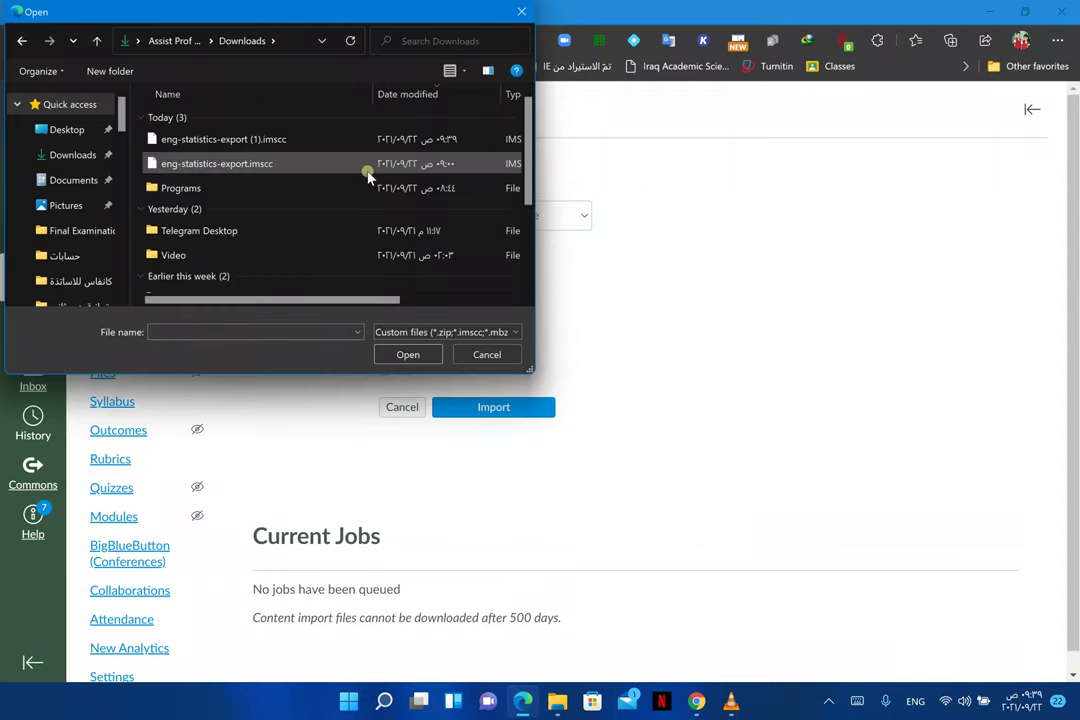
left_click(272, 164)
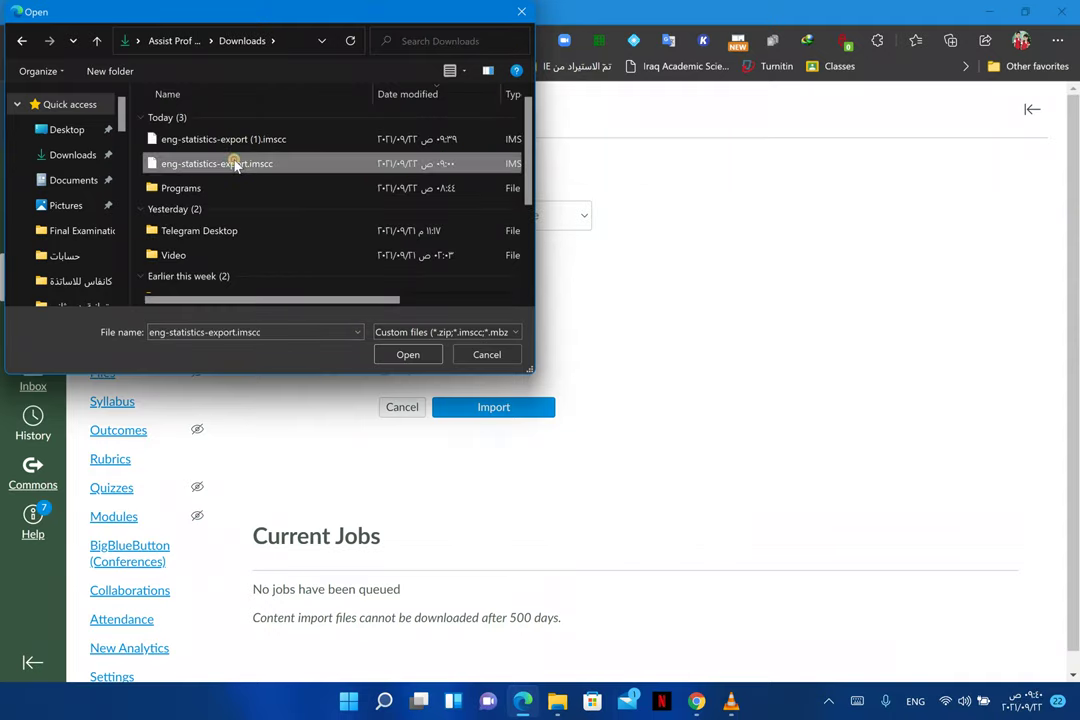
left_click(411, 354)
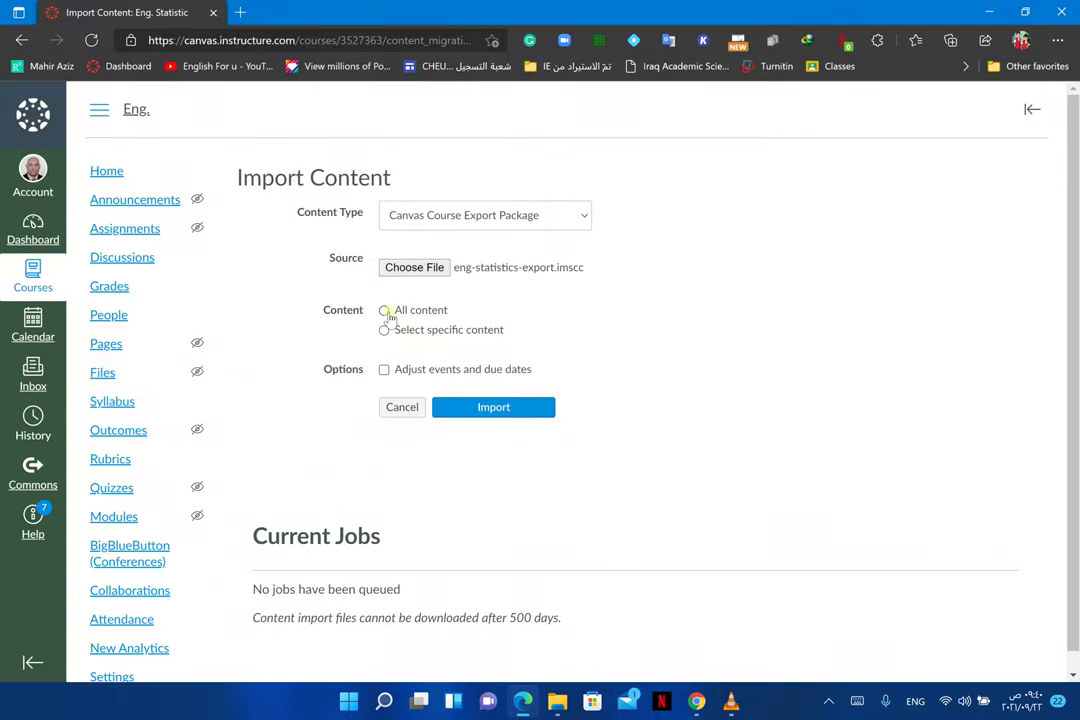
- Import all content from the package with the adjustment of events and due dates turned off
left_click(384, 311)
left_click(384, 332)
left_click(384, 311)
left_click(384, 370)
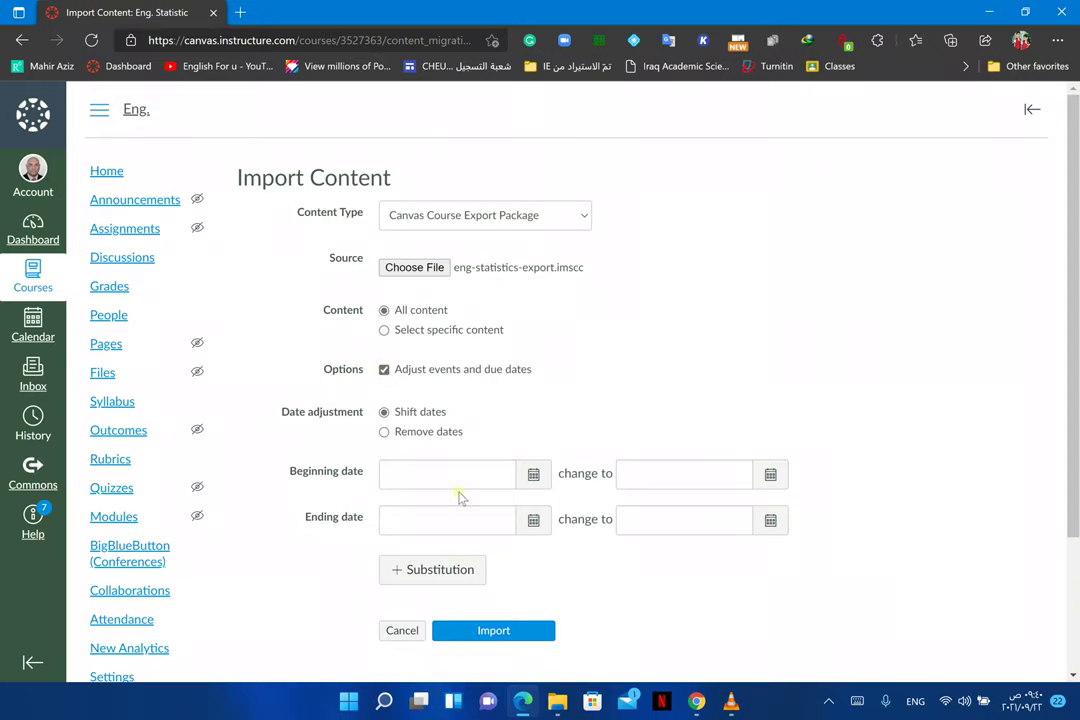
left_click(384, 371)
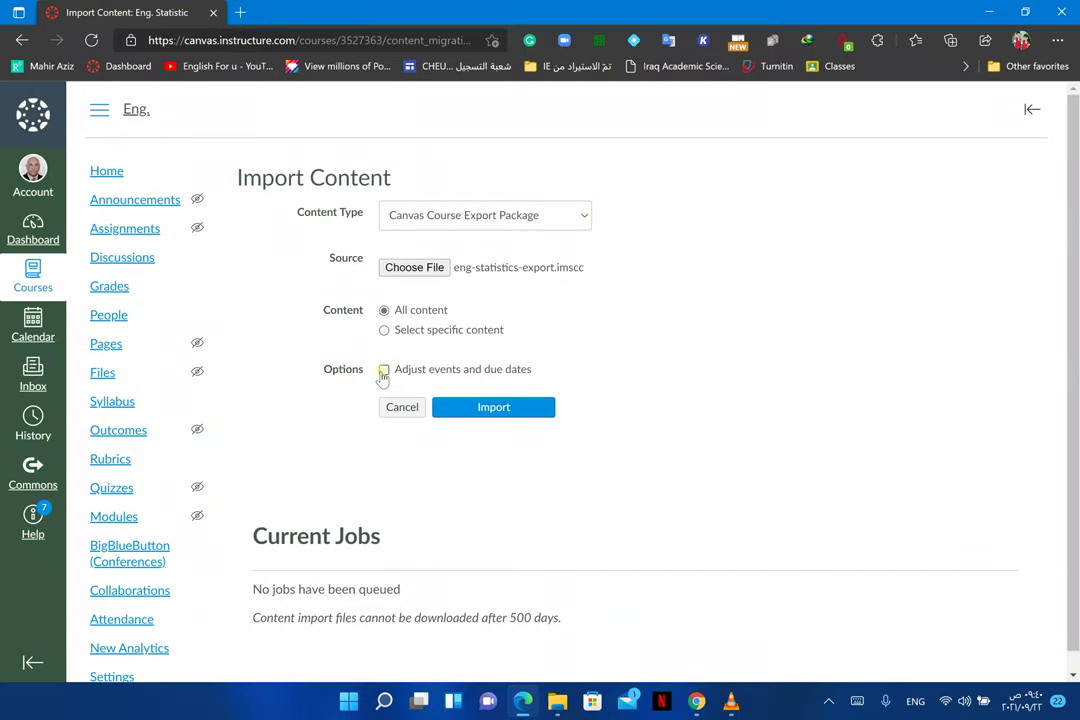
left_click(512, 408)
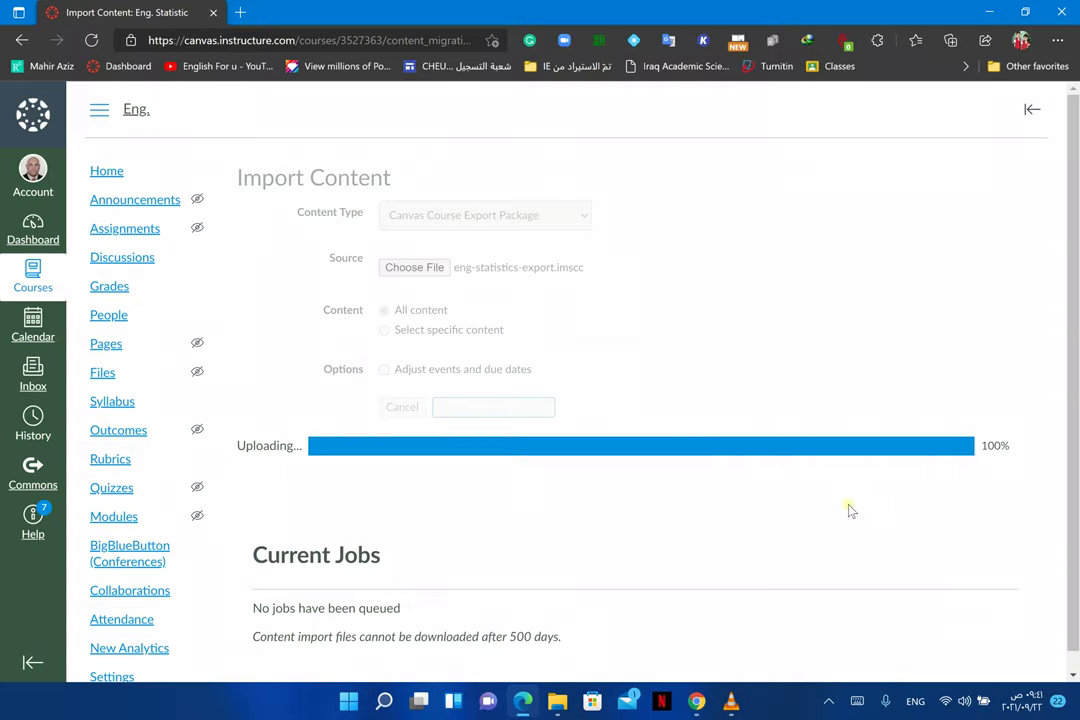
scroll(851, 515, "down", 1)
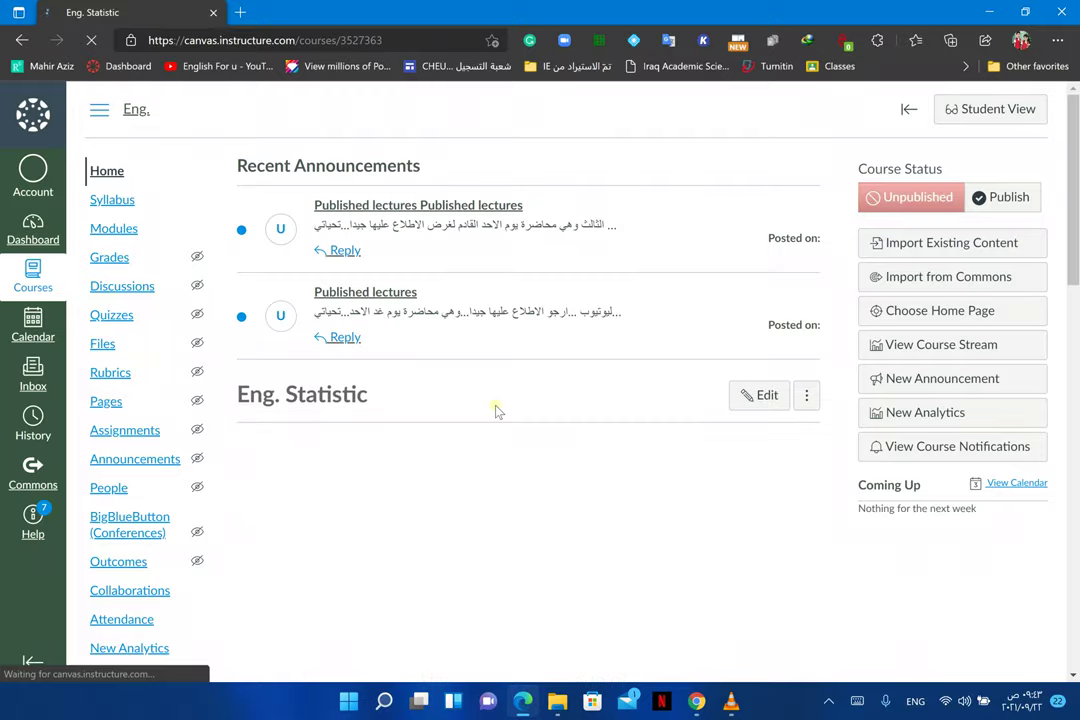
- Review the imported course's home page from the announcements down to the chapter table
scroll(497, 410, "down", 8)
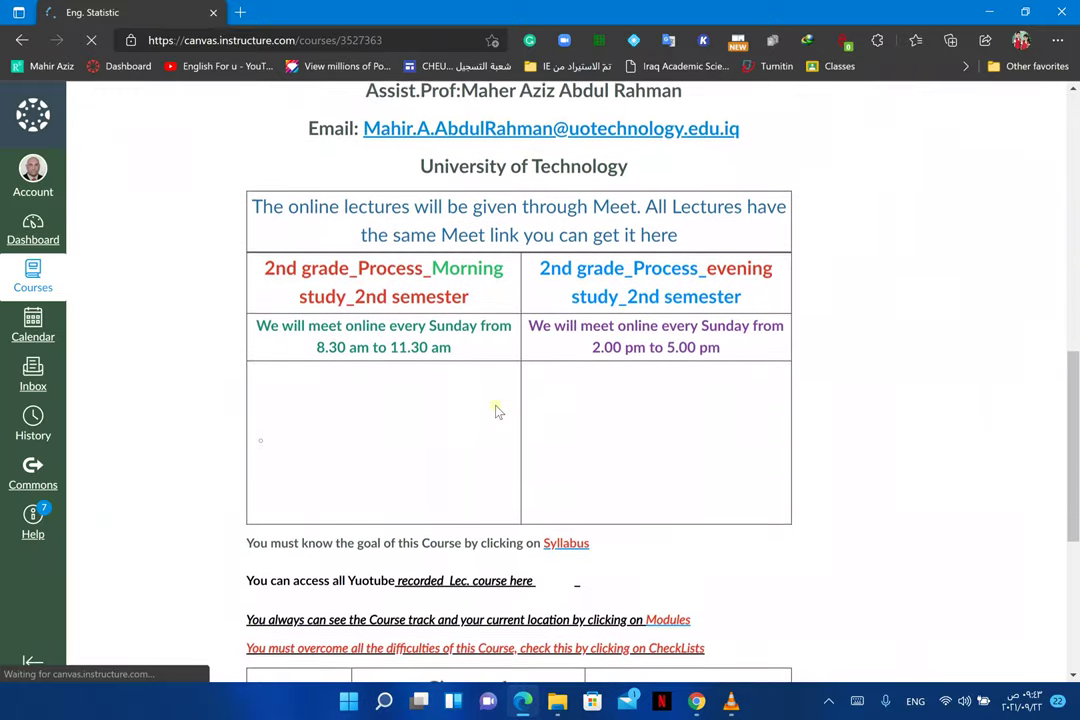
scroll(497, 410, "down", 5)
scroll(497, 410, "up", 9)
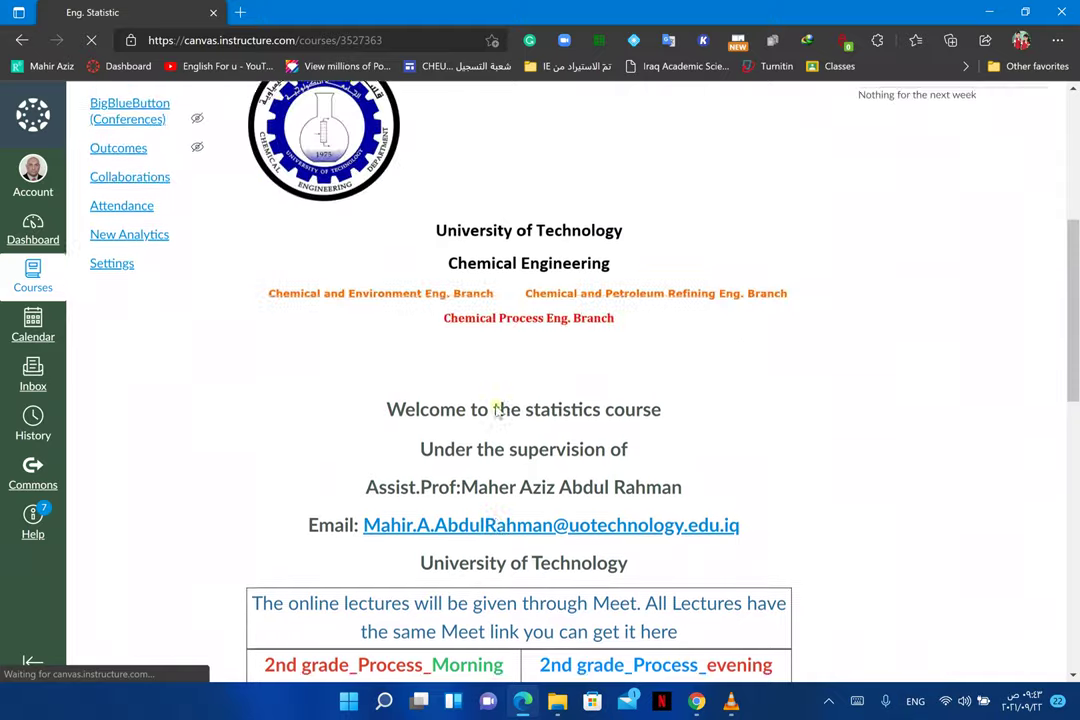
scroll(495, 410, "down", 10)
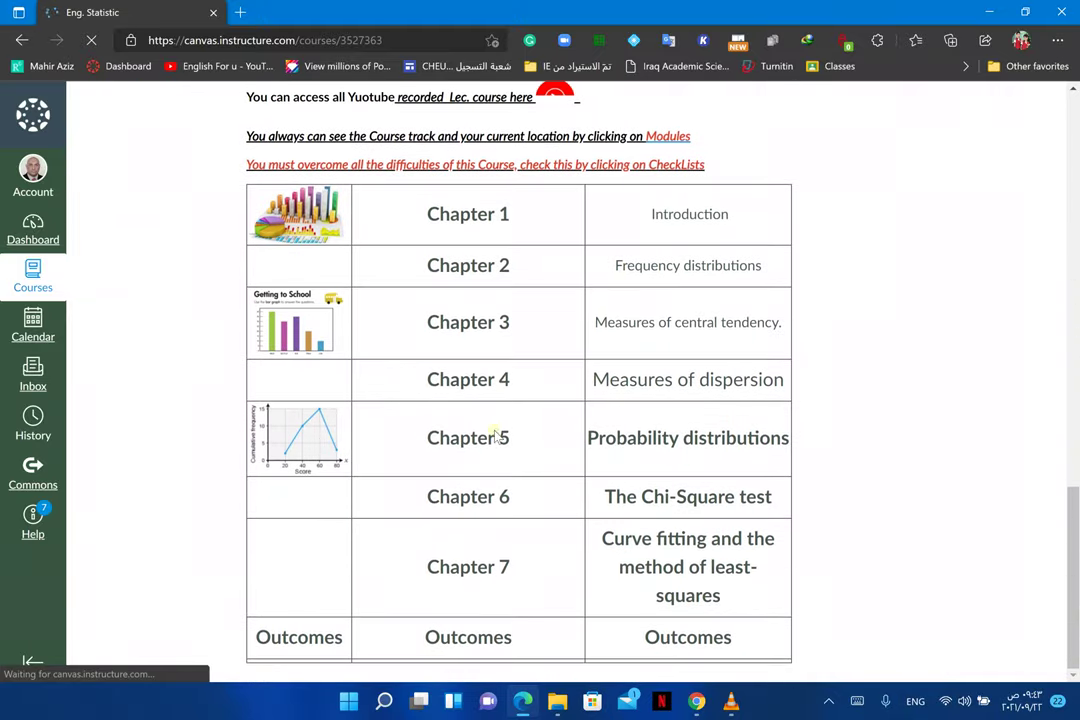
- Arrange the original CES.P.225 course in Chrome side by side with the imported Eng. Statistic course in Edge
left_click(696, 703)
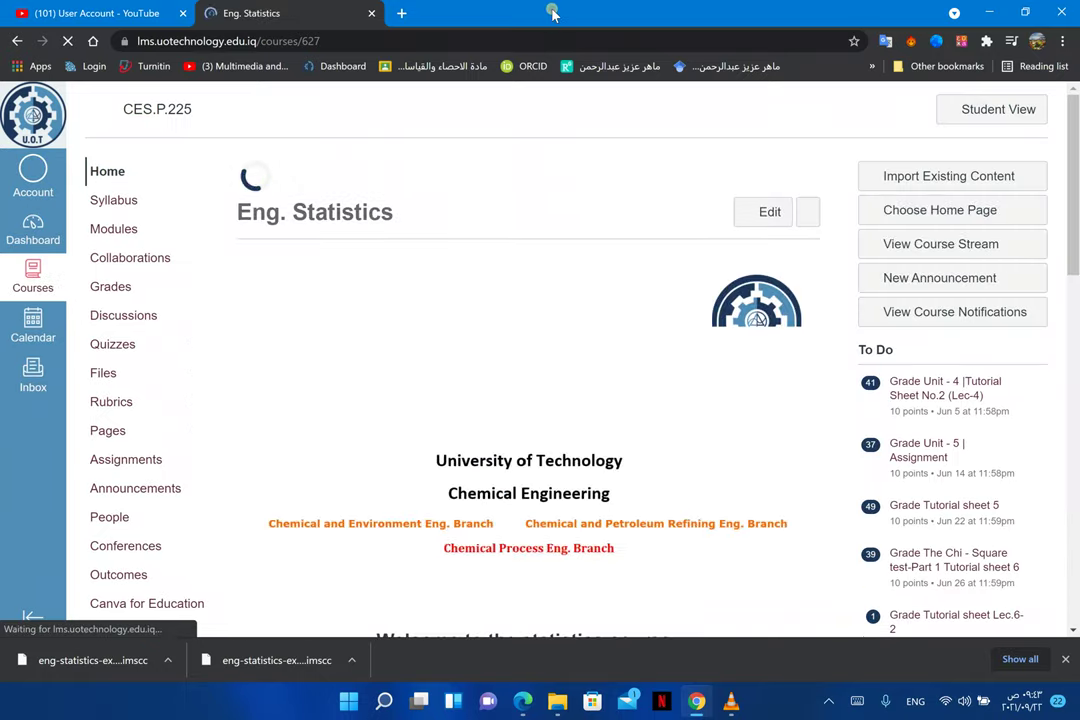
left_click_drag(552, 12, 0, 120)
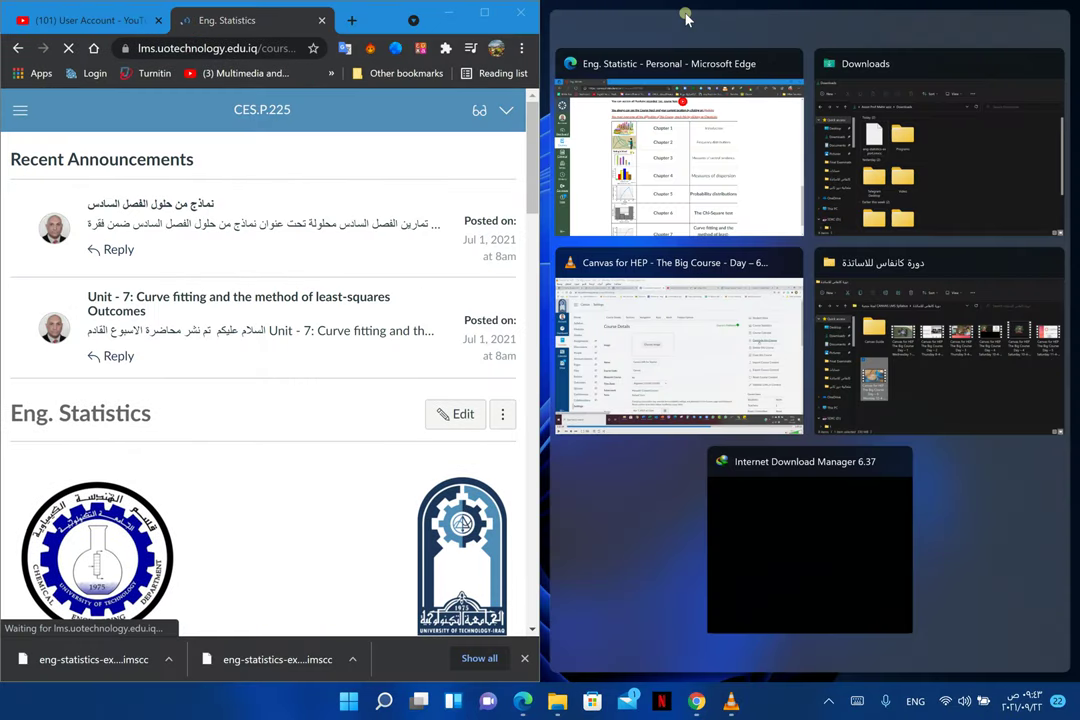
left_click(686, 14)
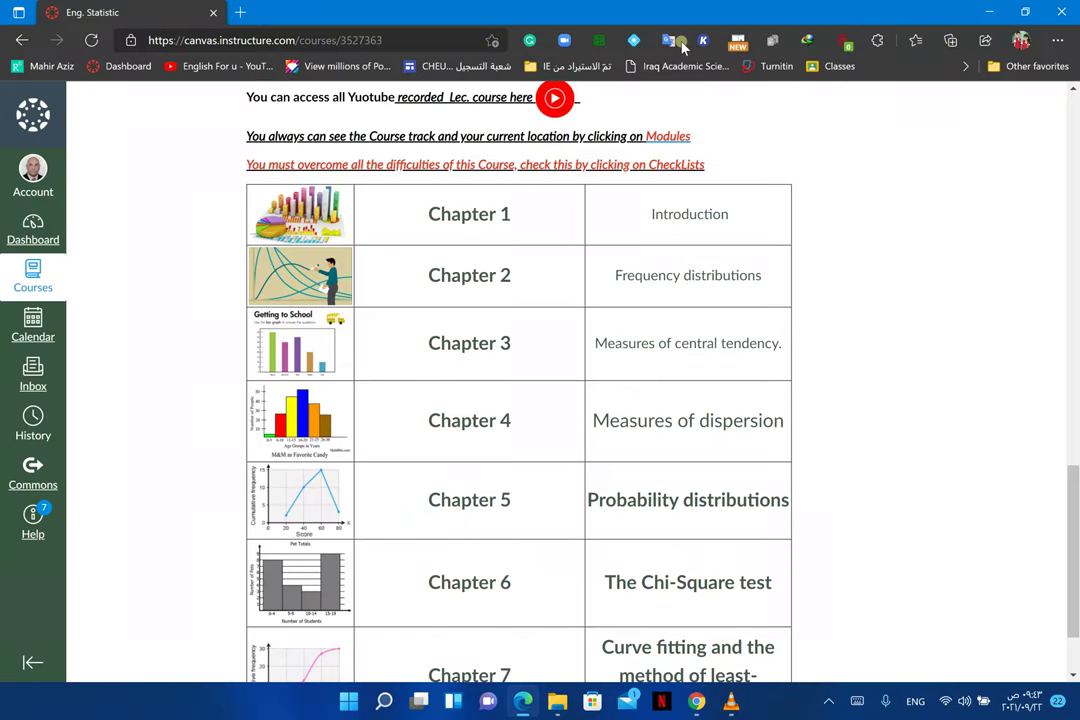
left_click_drag(676, 12, 1079, 120)
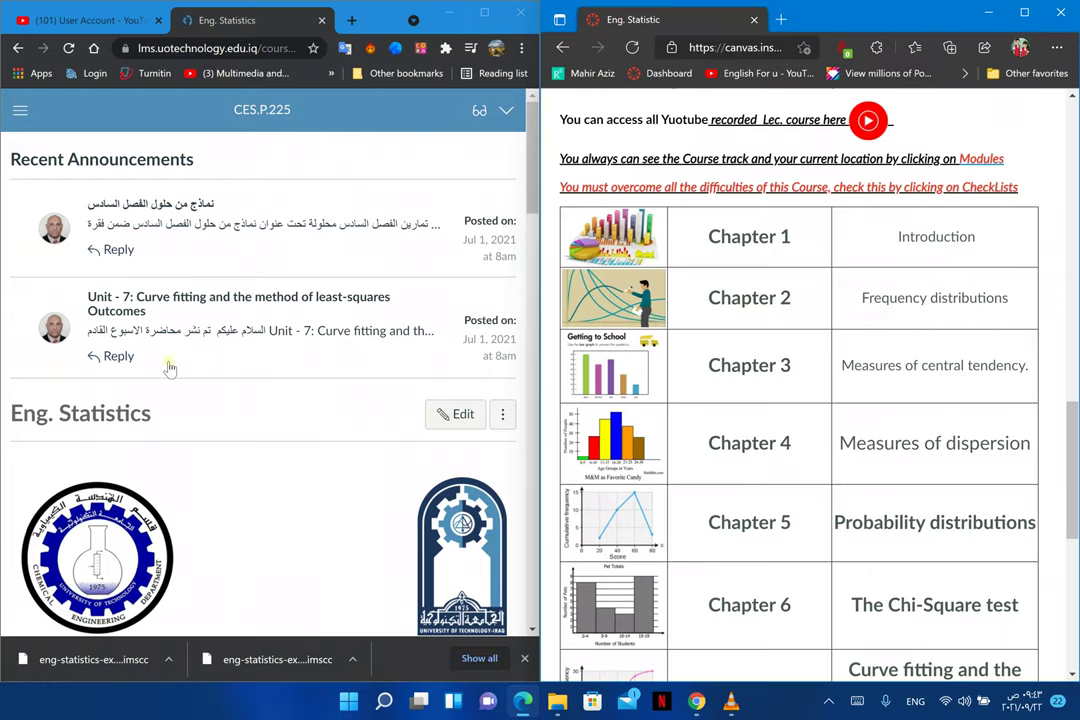
- Compare the original and imported course home pages, from the welcome text and Meet table through the chapter table to the course options
scroll(716, 357, "up", 5)
scroll(205, 375, "down", 8)
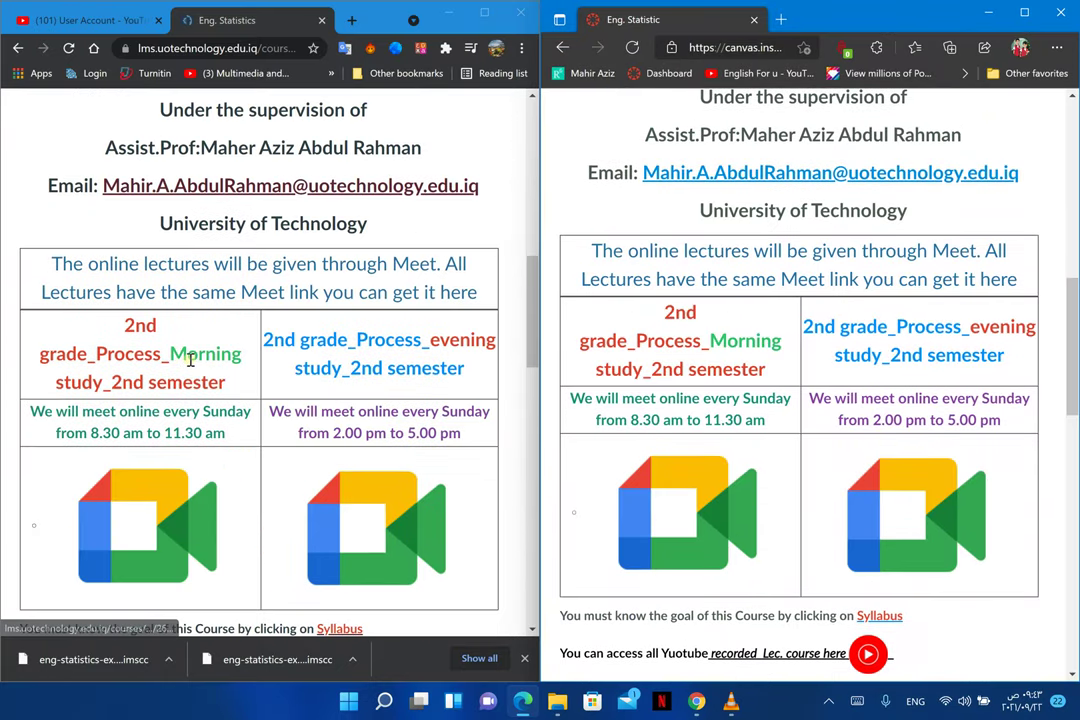
scroll(728, 354, "down", 7)
scroll(345, 403, "down", 7)
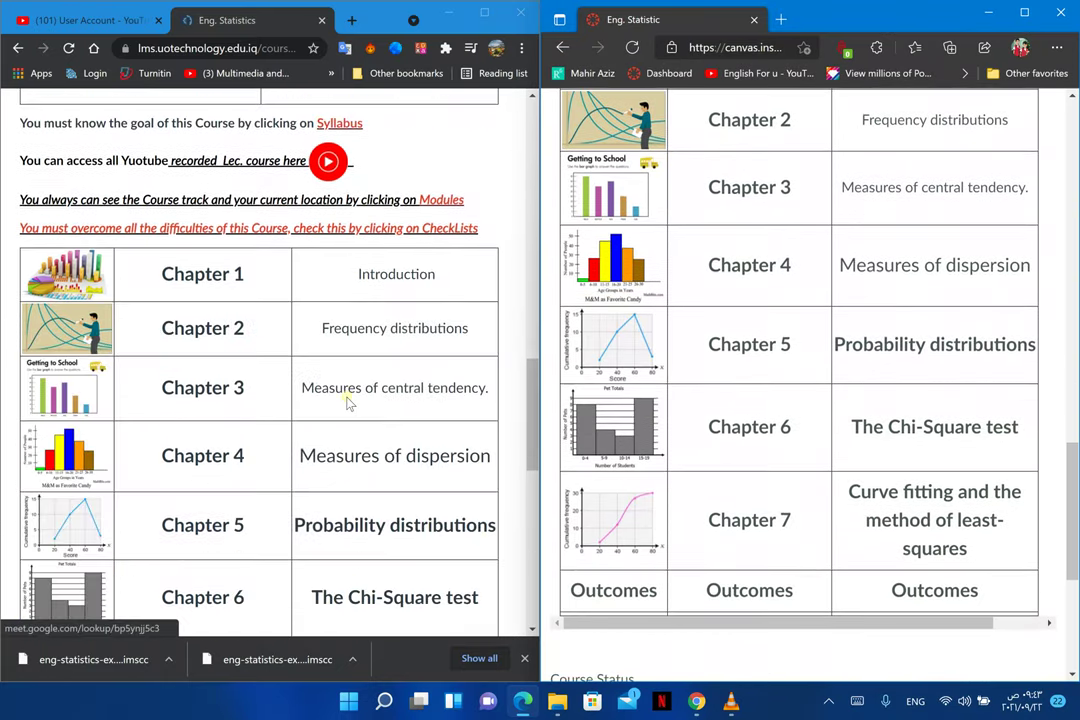
scroll(856, 422, "down", 4)
scroll(253, 400, "down", 4)
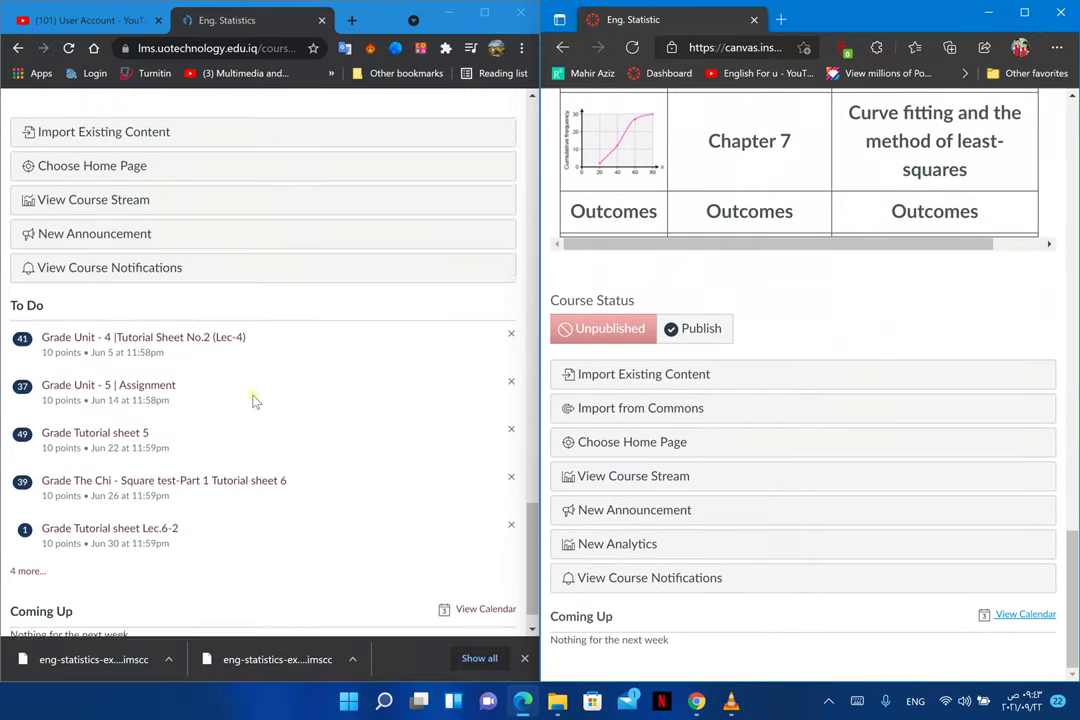
scroll(249, 400, "up", 4)
scroll(776, 405, "up", 9)
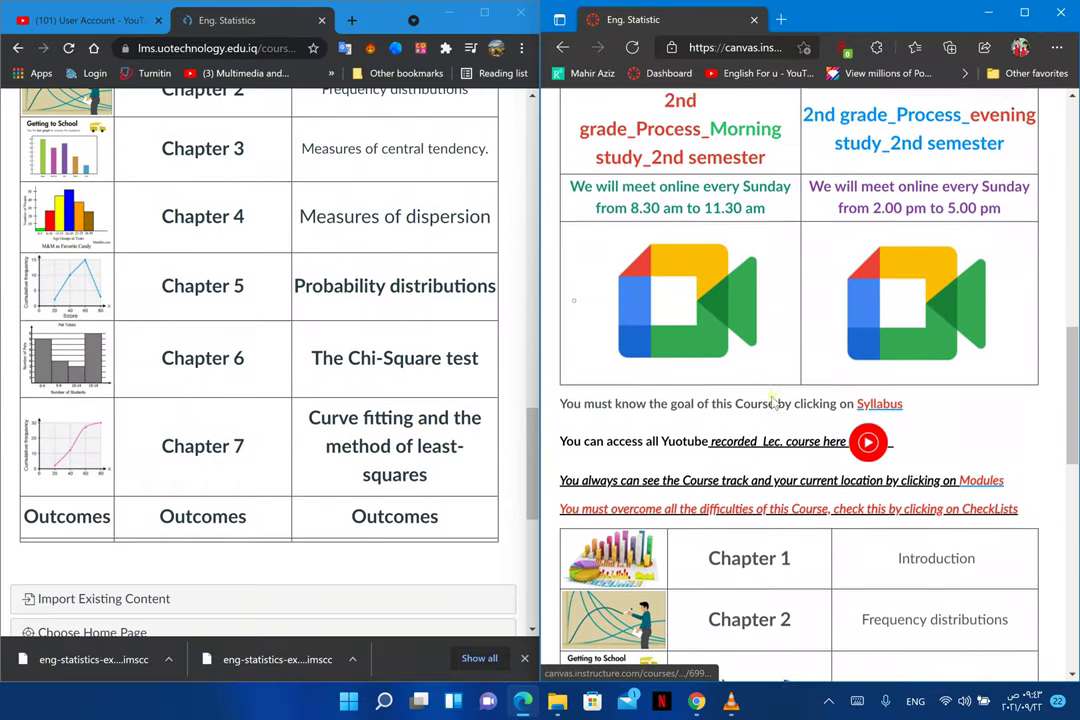
scroll(294, 374, "up", 8)
scroll(892, 378, "down", 2)
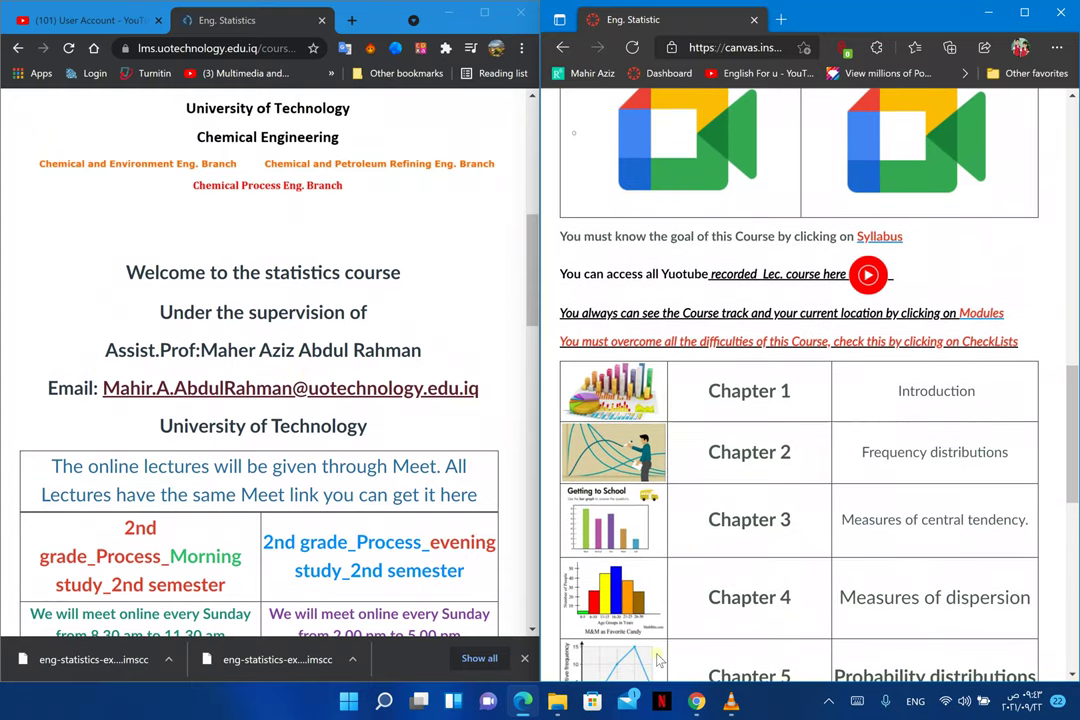
left_click(829, 700)
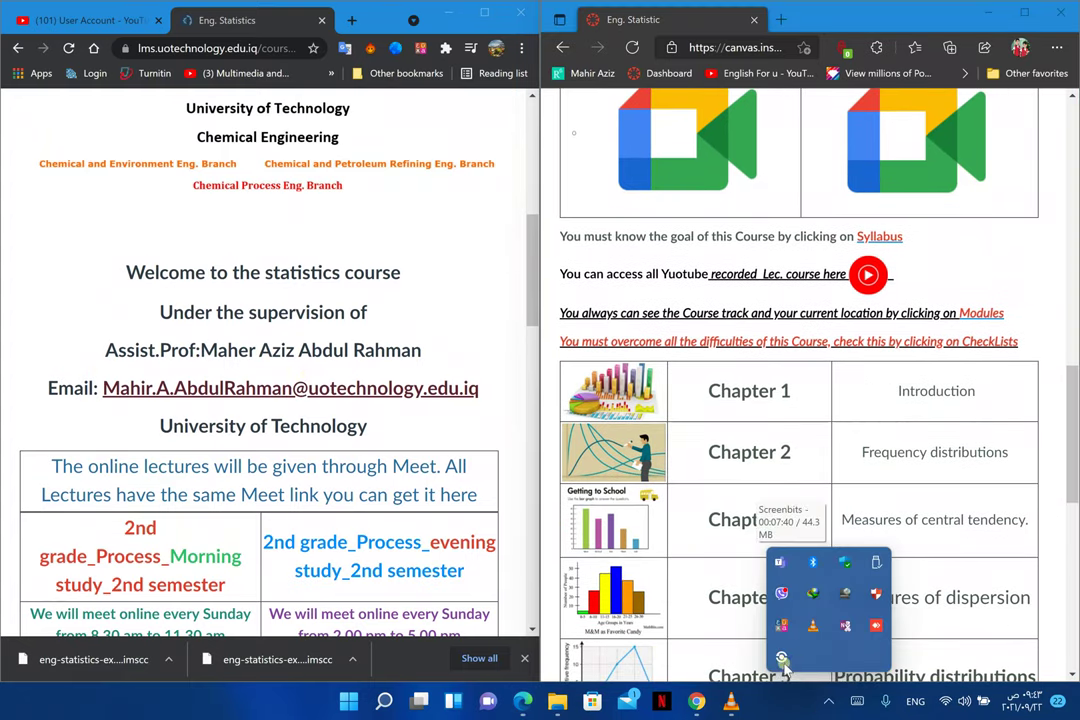